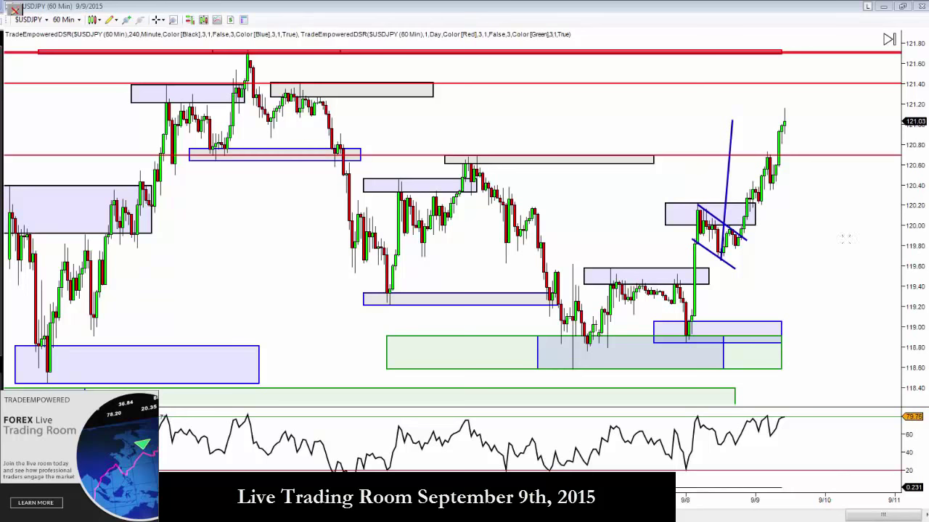
Zoom in on recent bars and draw a red arrow up from the triangle breakout
drag(676, 129, 684, 129)
scroll(684, 129, up, 3)
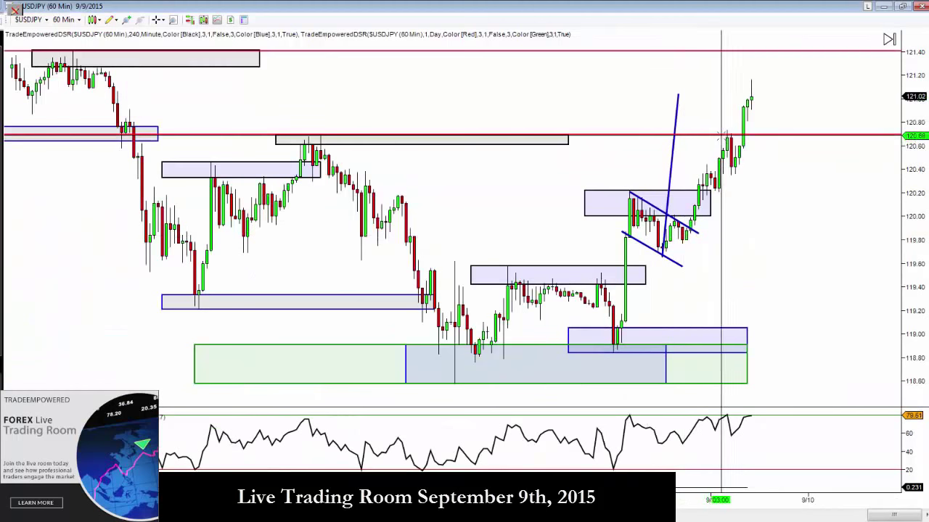
mouse_move(664, 256)
mouse_down()
mouse_move(720, 136)
mouse_move(731, 175)
mouse_up()
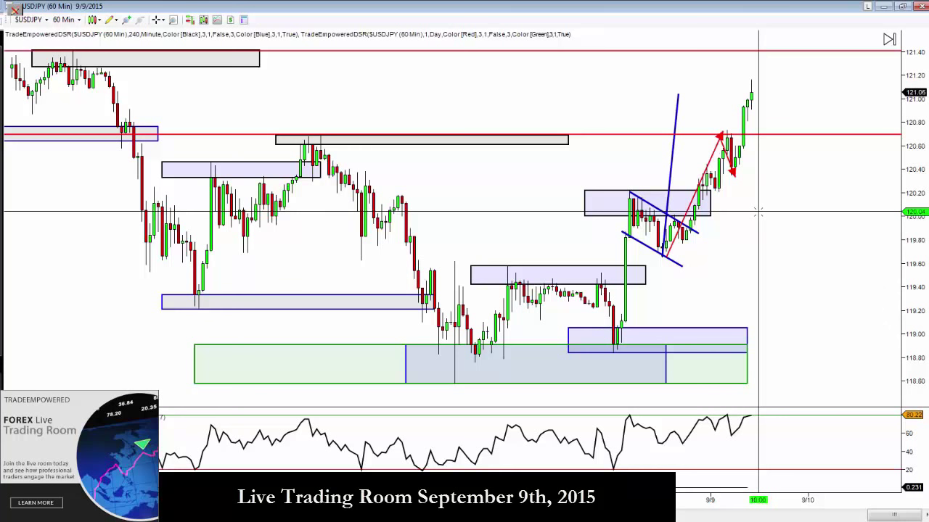
Zoom out to reveal more price history up toward the 121.40 area
scroll(757, 212, down, 3)
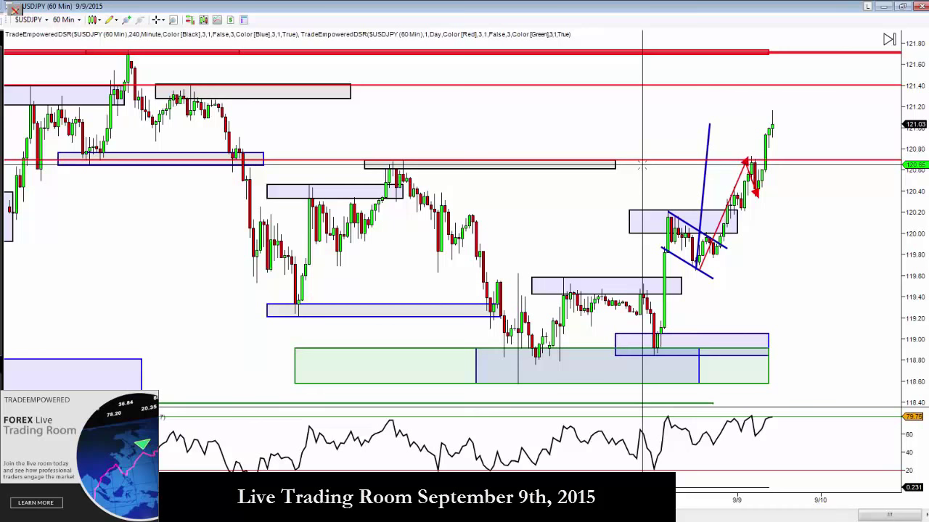
scroll(642, 165, down, 3)
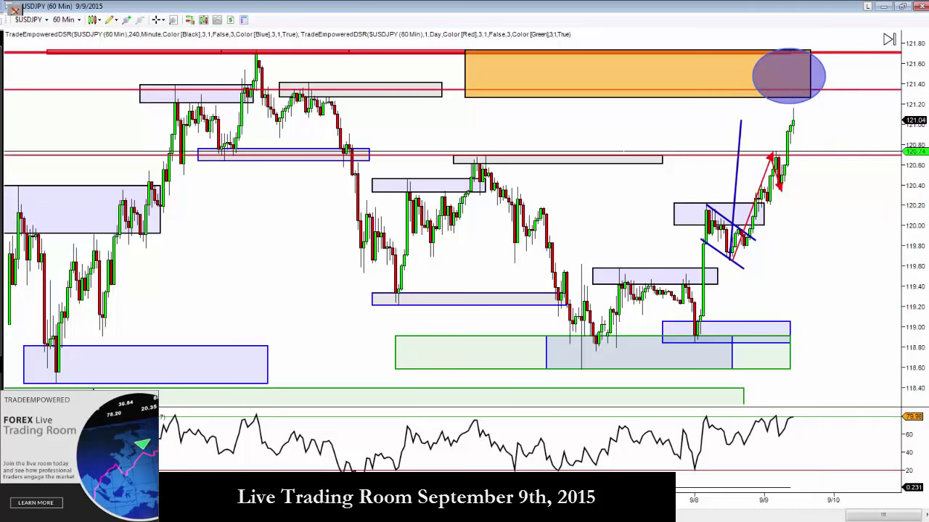
Draw red arrows from the recent high down to a dip and up into the orange zone
click(801, 125)
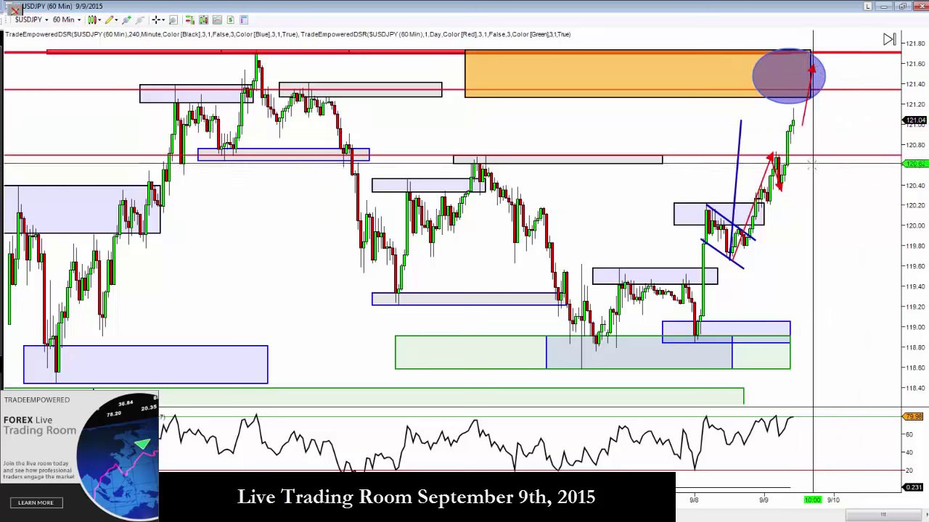
click(812, 67)
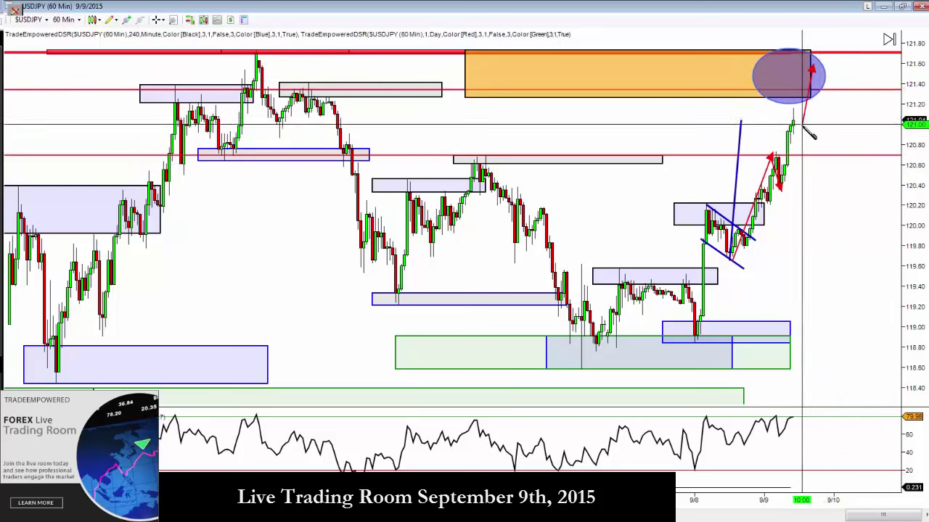
click(815, 157)
click(819, 156)
click(844, 82)
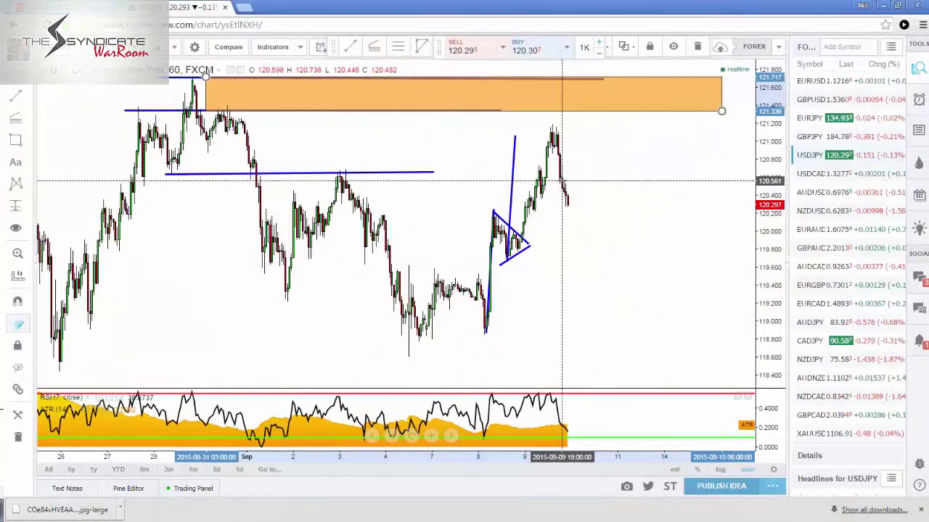
Draw an orange rectangle zone spanning about 120.53–120.70 along the blue horizontal line
scroll(551, 210, up, 2)
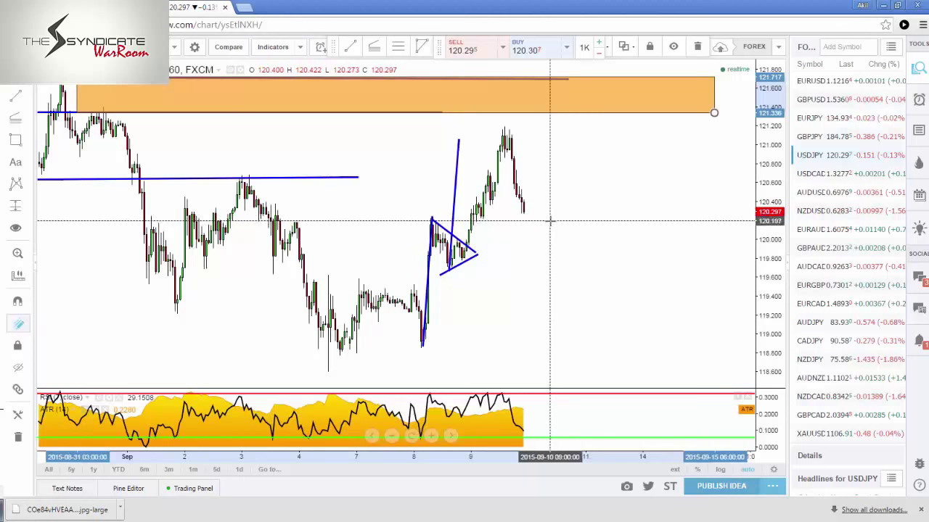
scroll(549, 220, down, 1)
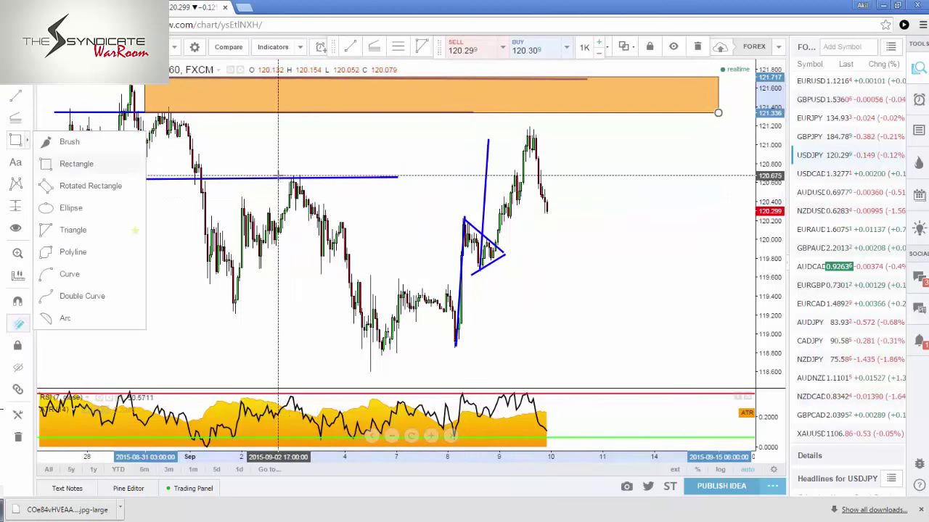
click(77, 164)
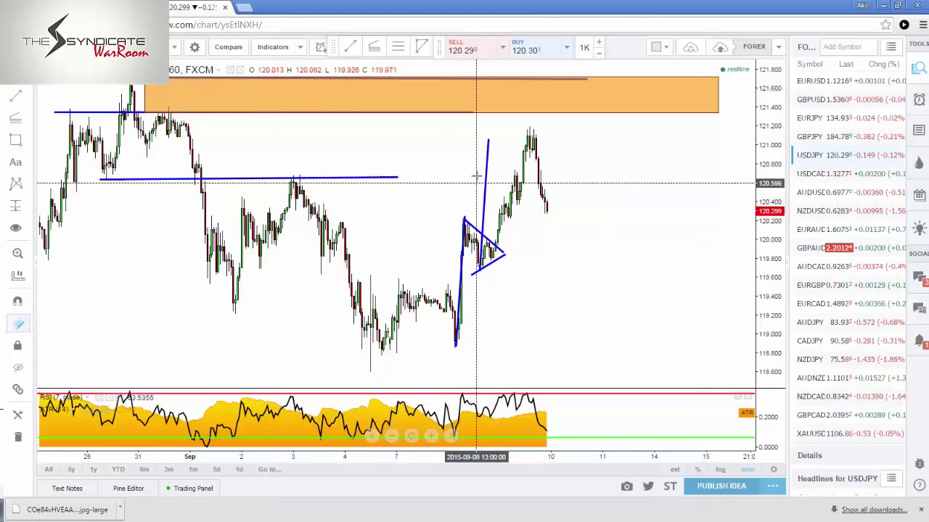
click(88, 172)
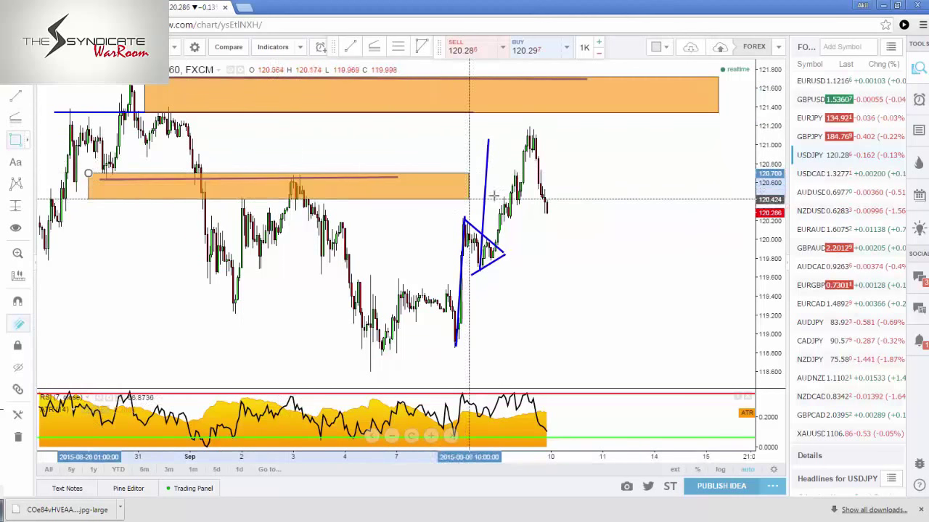
click(673, 189)
scroll(657, 199, up, 3)
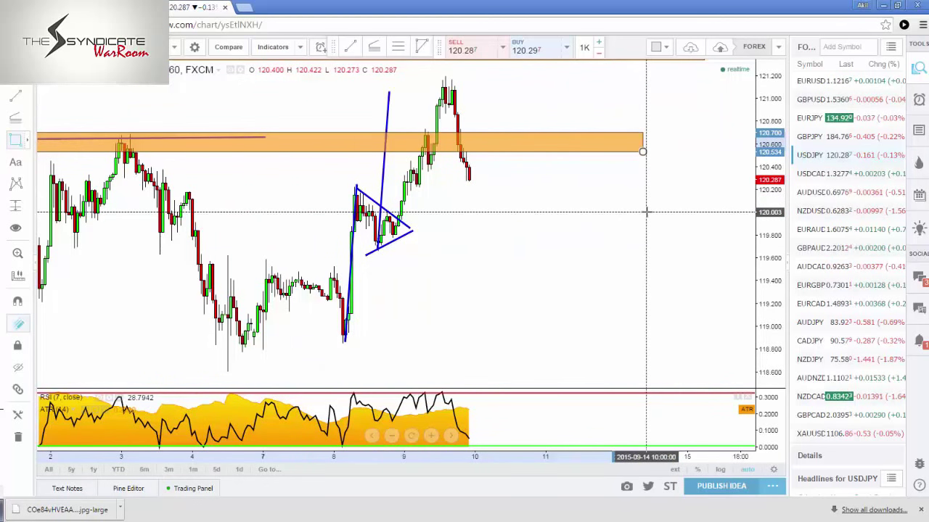
Delete the orange zone around 120.60, keeping the blue horizontal line
drag(426, 208, 529, 150)
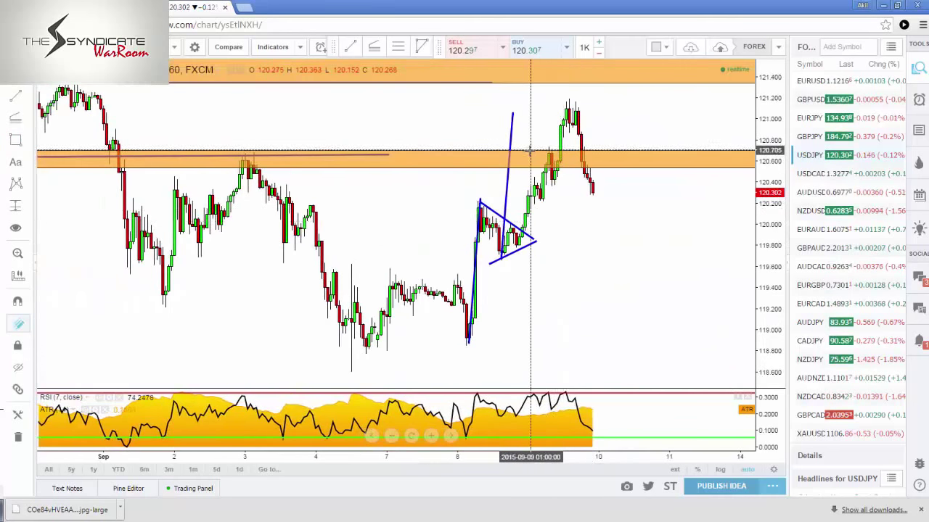
click(530, 150)
key(Delete)
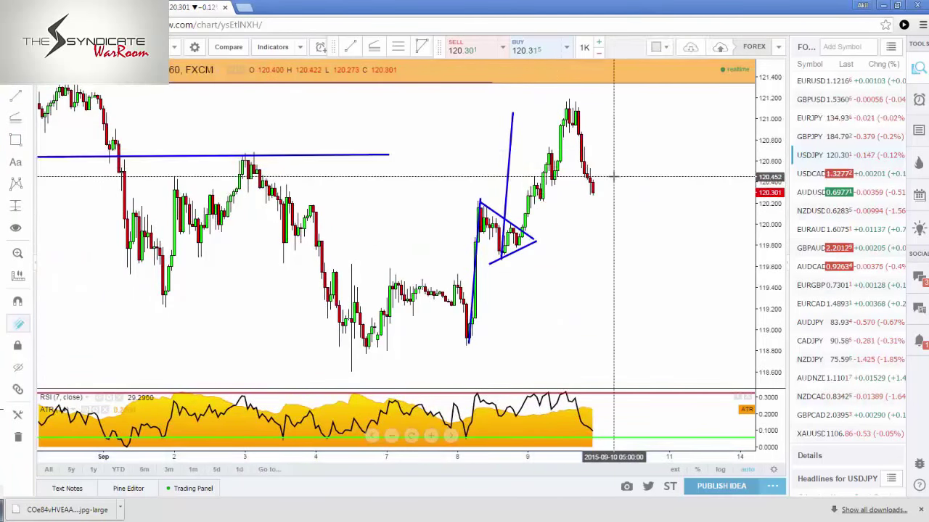
scroll(617, 212, up, 1)
scroll(619, 215, down, 1)
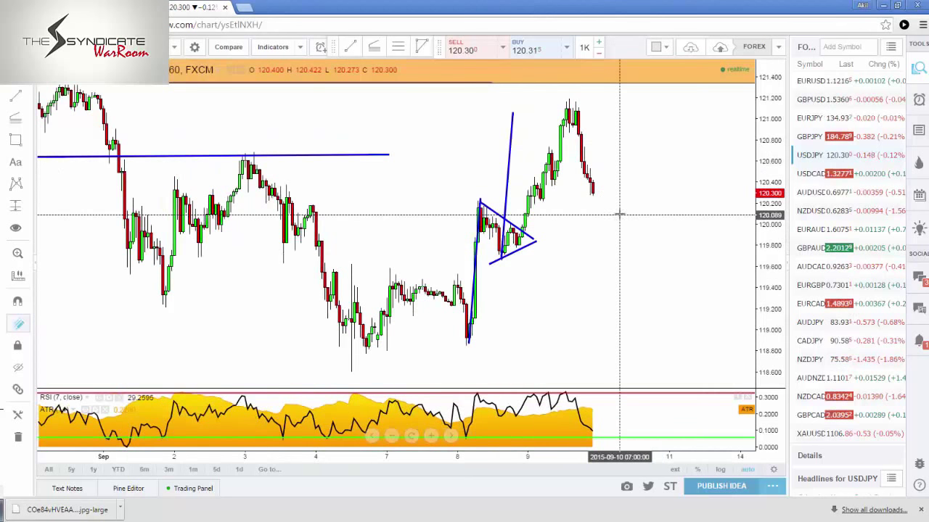
scroll(619, 215, up, 1)
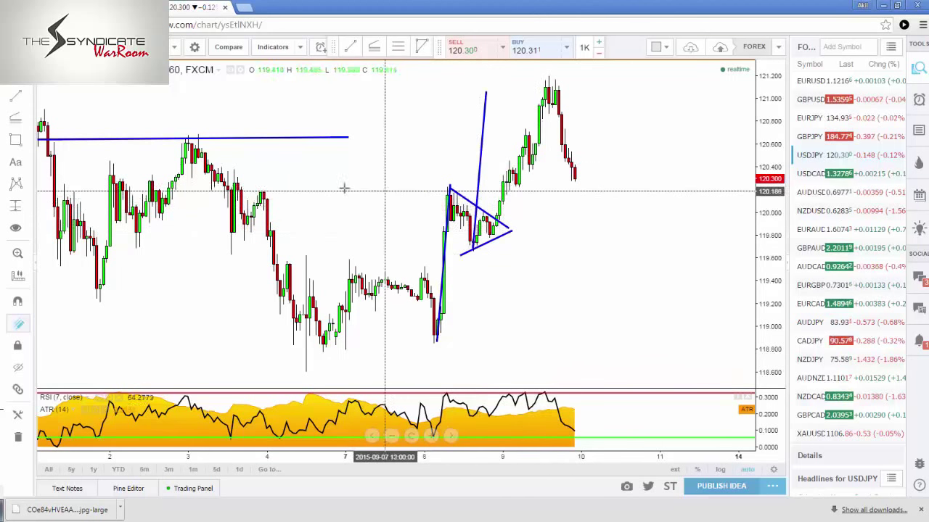
Draw a horizontal trend line at about 120.18 from the early-September high across the triangle
click(350, 46)
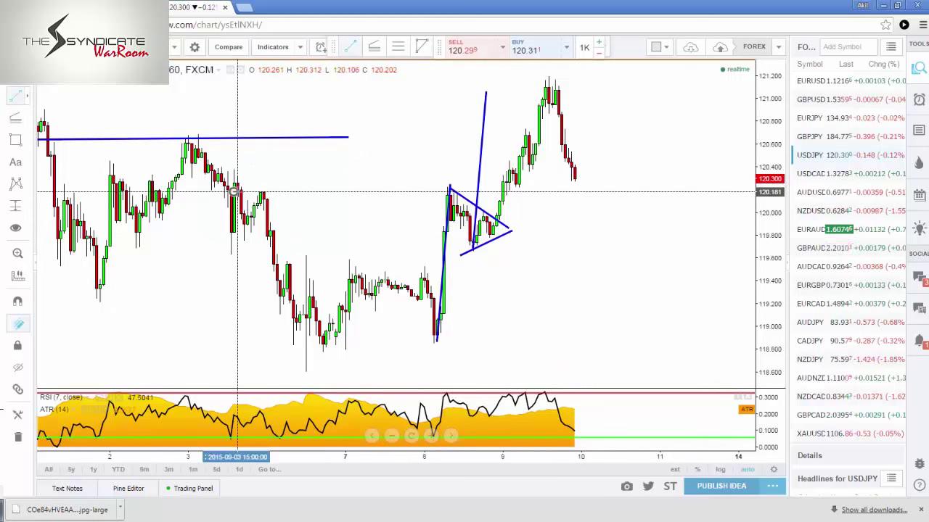
click(242, 193)
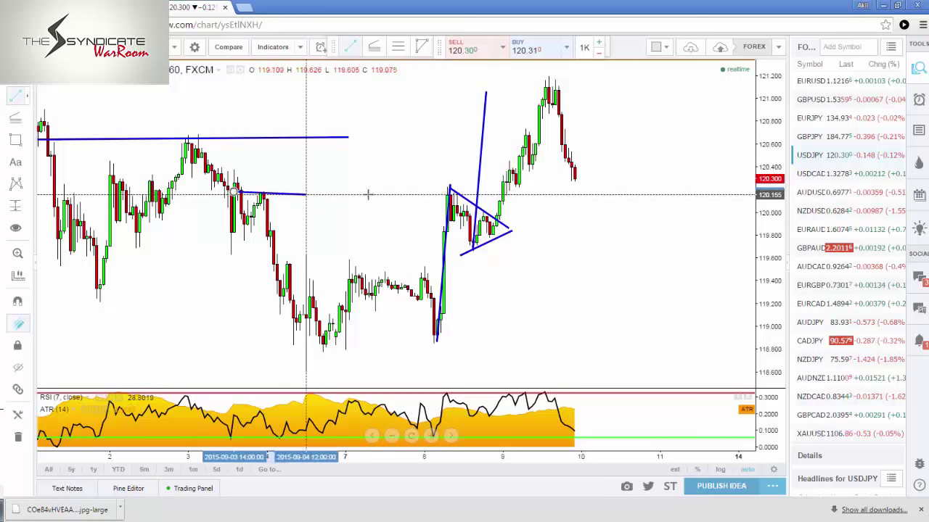
click(646, 192)
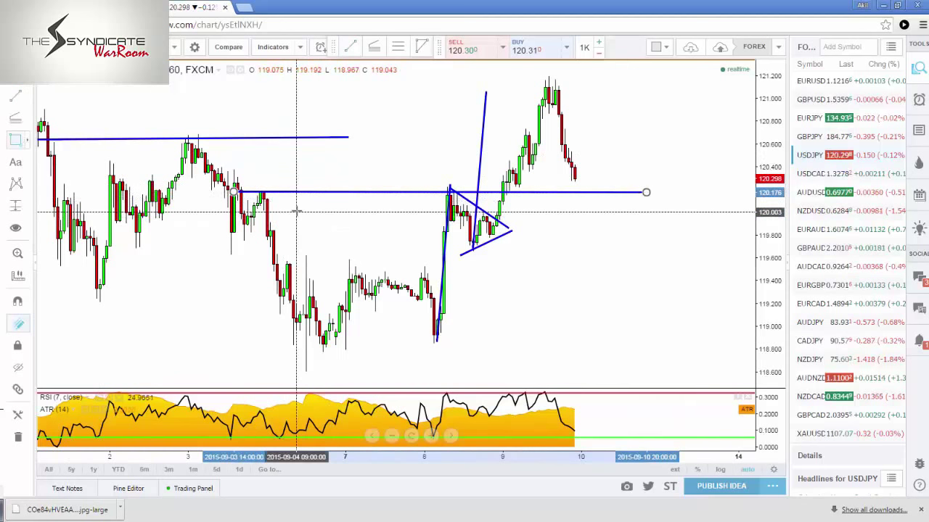
click(266, 192)
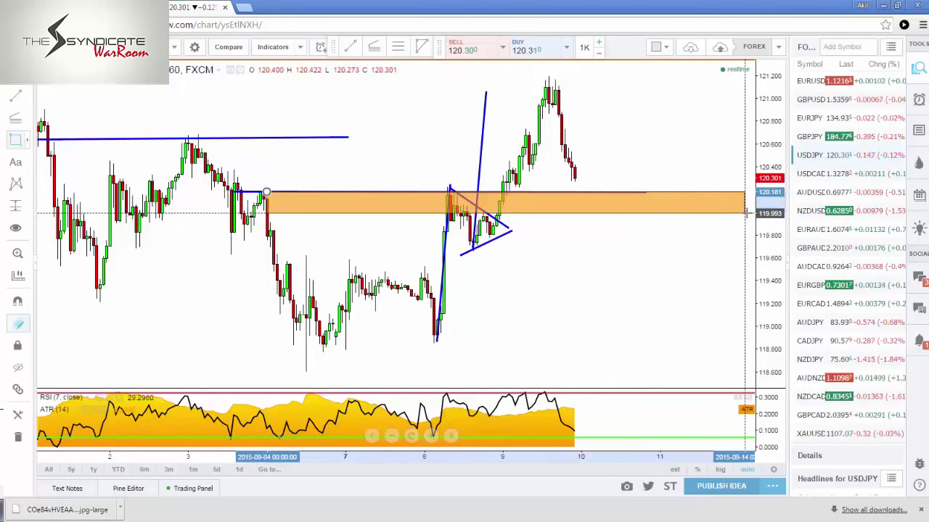
key(Escape)
scroll(590, 319, up, 6)
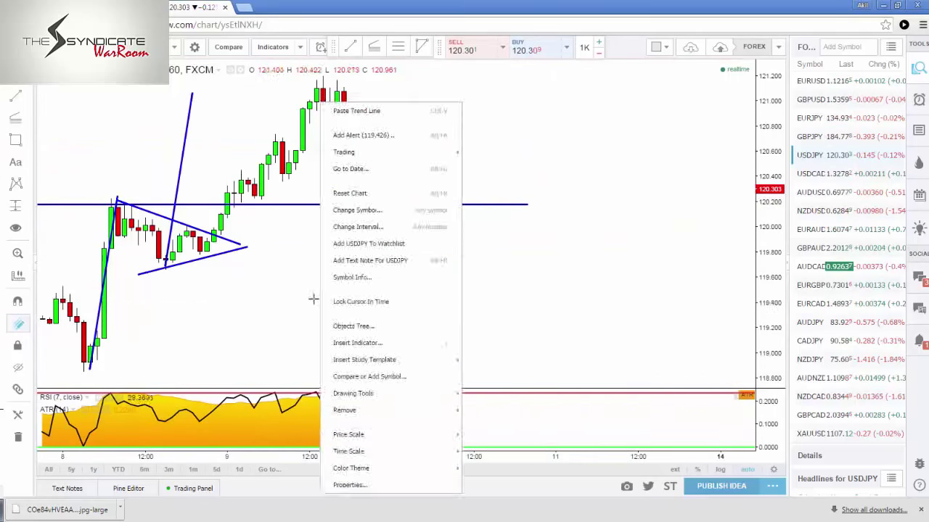
Pan and zoom the chart to frame the triangle area and earlier candles
drag(307, 309, 398, 317)
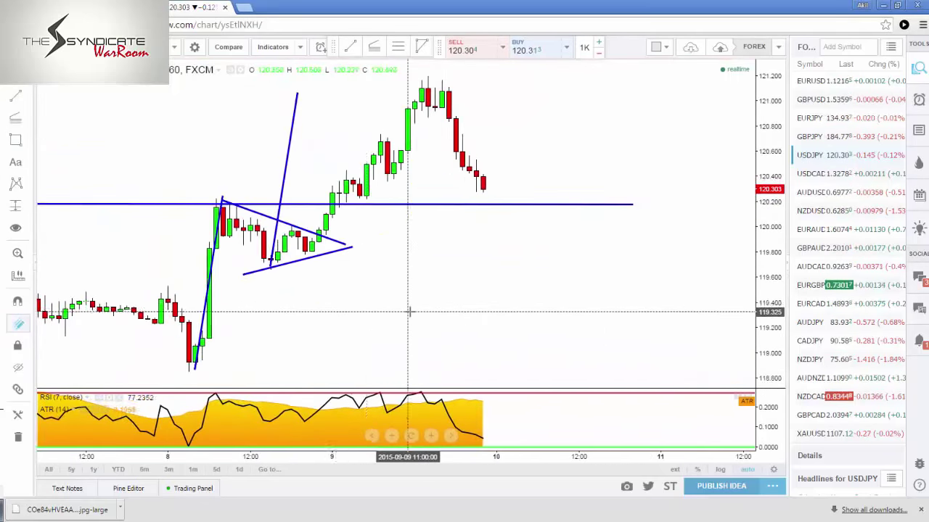
scroll(408, 312, down, 4)
drag(560, 301, 500, 301)
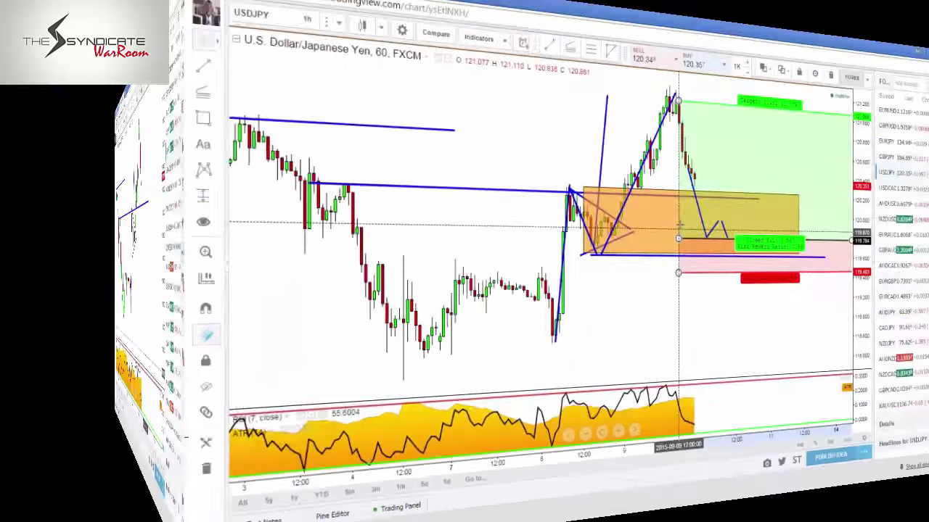
scroll(555, 298, up, 5)
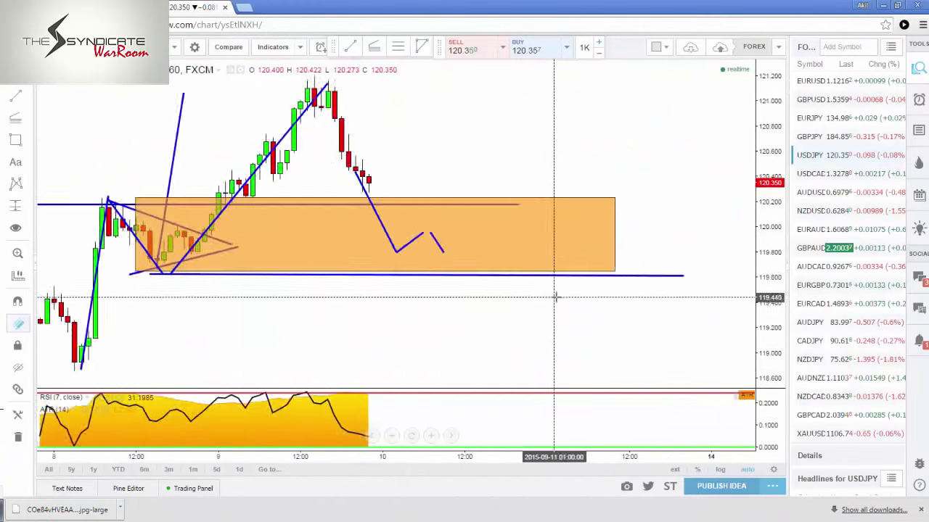
drag(396, 213, 562, 227)
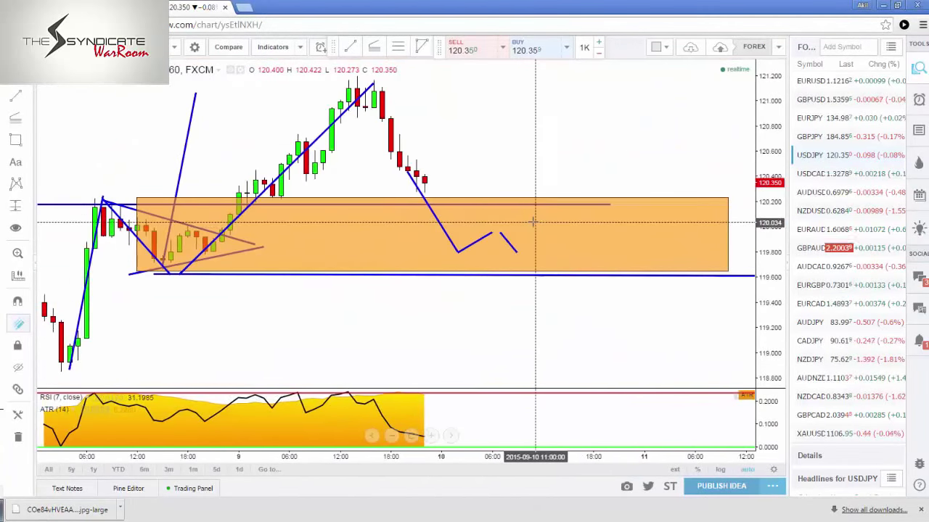
scroll(497, 317, down, 3)
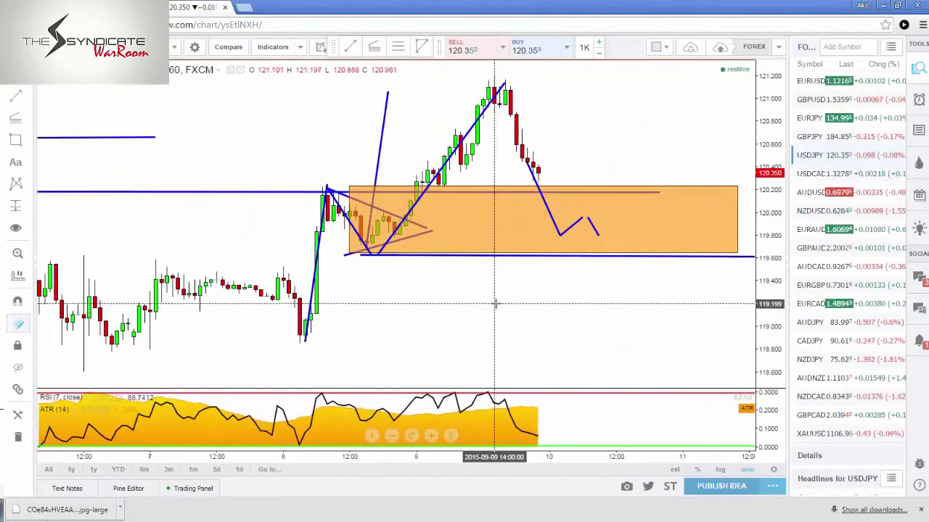
scroll(496, 306, up, 2)
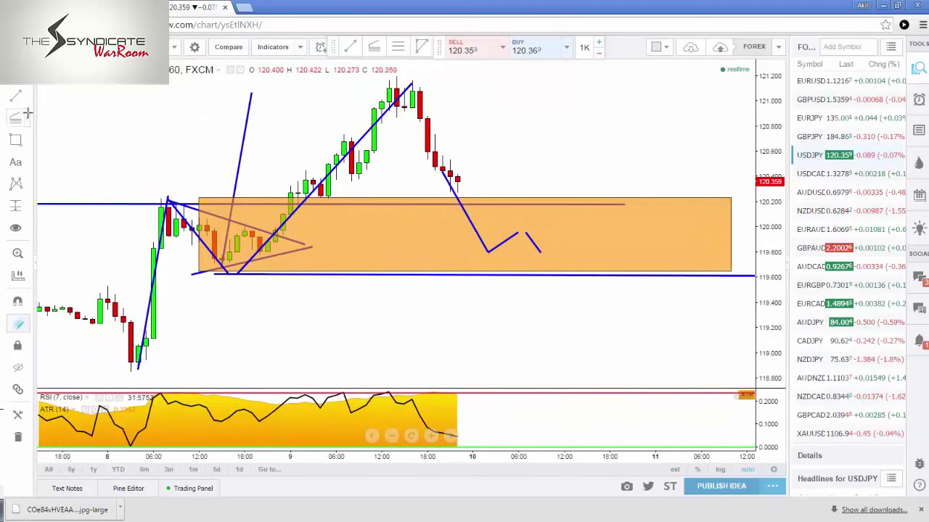
Add Fib extension levels 1.272 at 120.134 and 1.618 at 119.846, and anchor a retracement at the lower blue line
click(465, 75)
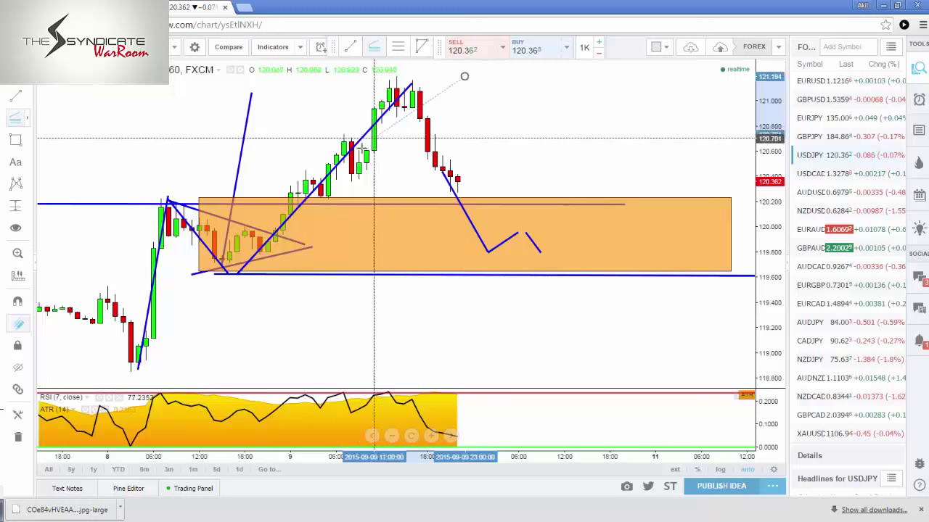
click(337, 180)
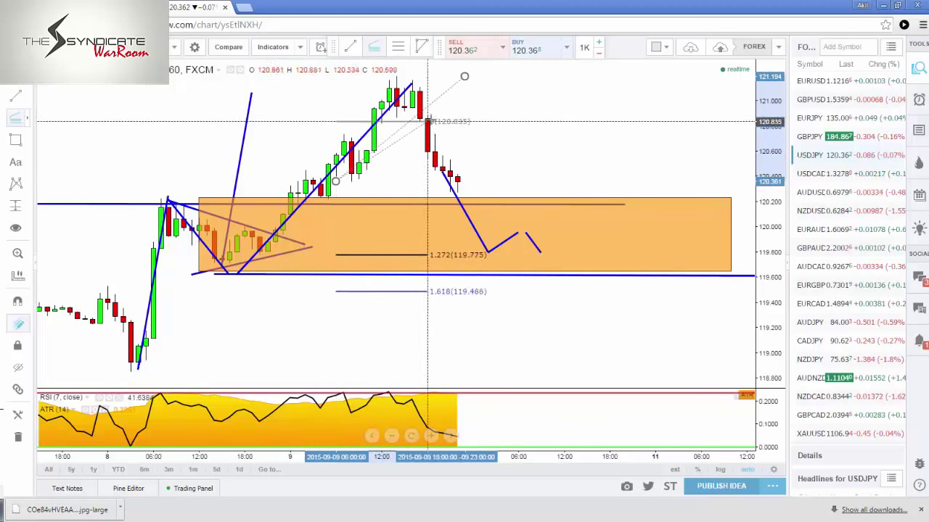
click(465, 76)
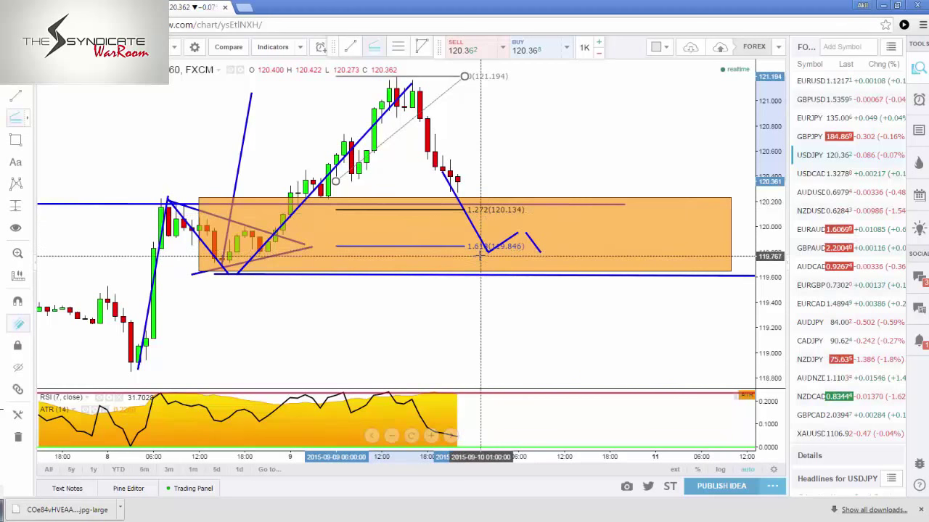
scroll(488, 254, down, 1)
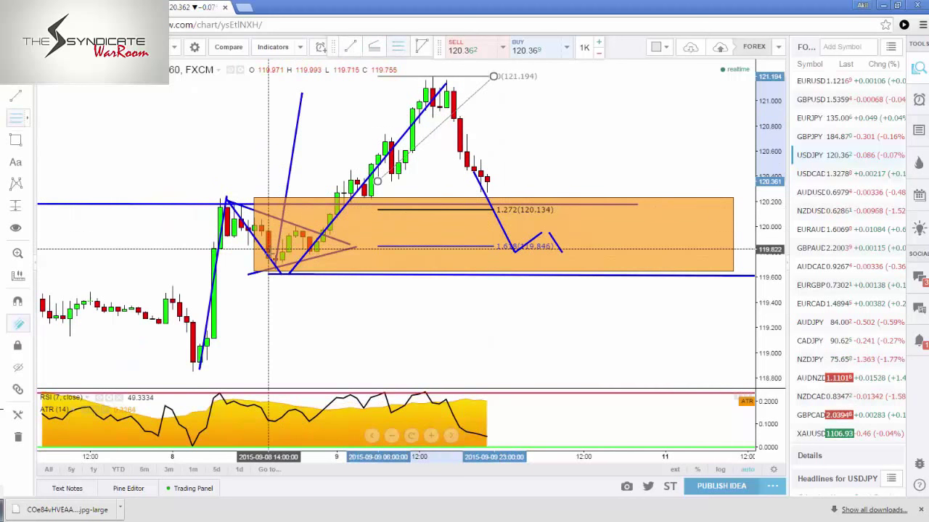
click(282, 272)
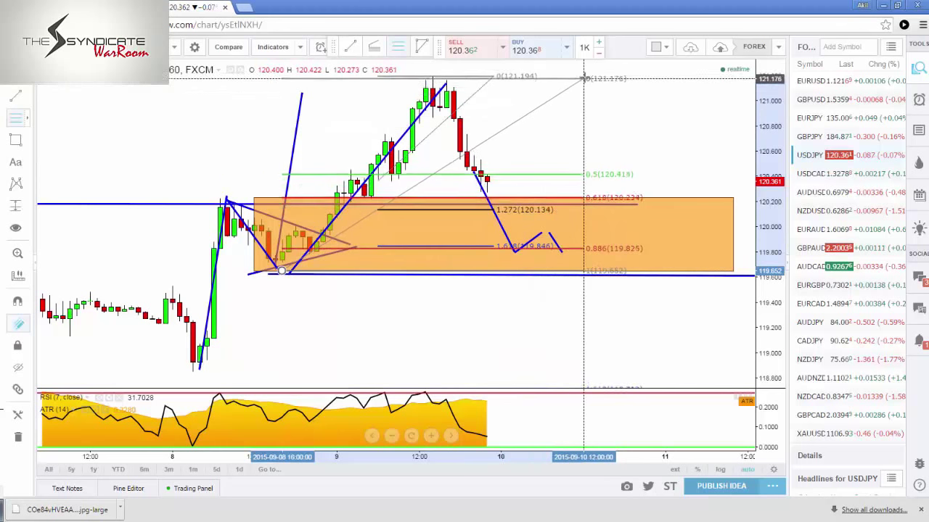
Finish the retracement at the 121.194 high and enable its 0.382 and 0.786 levels
click(573, 106)
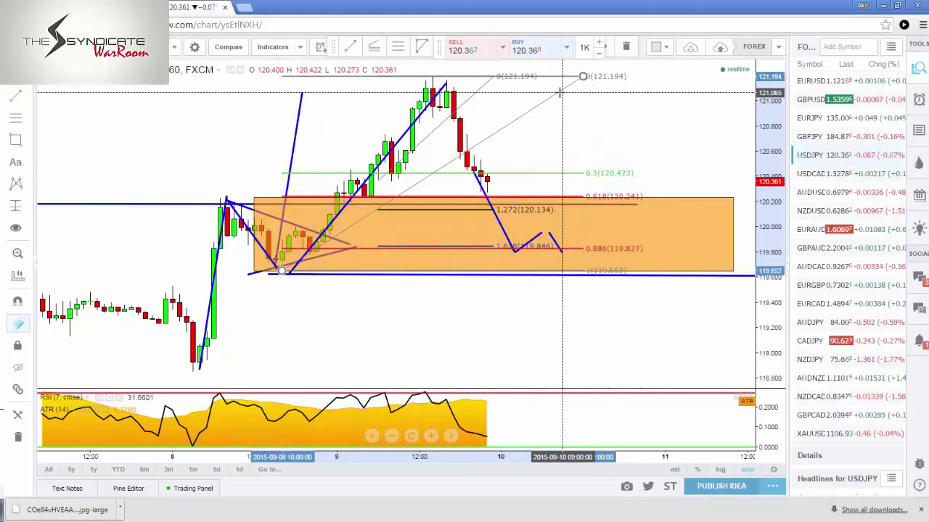
double_click(559, 92)
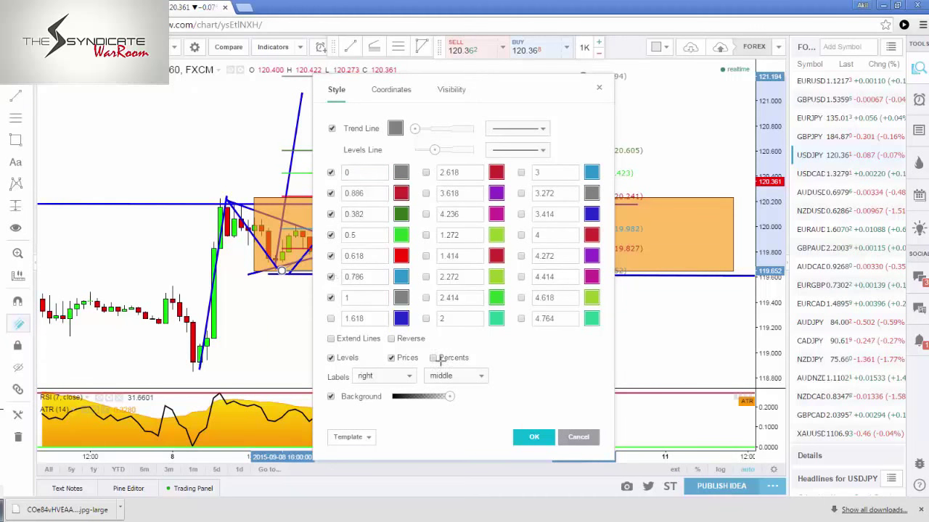
click(531, 437)
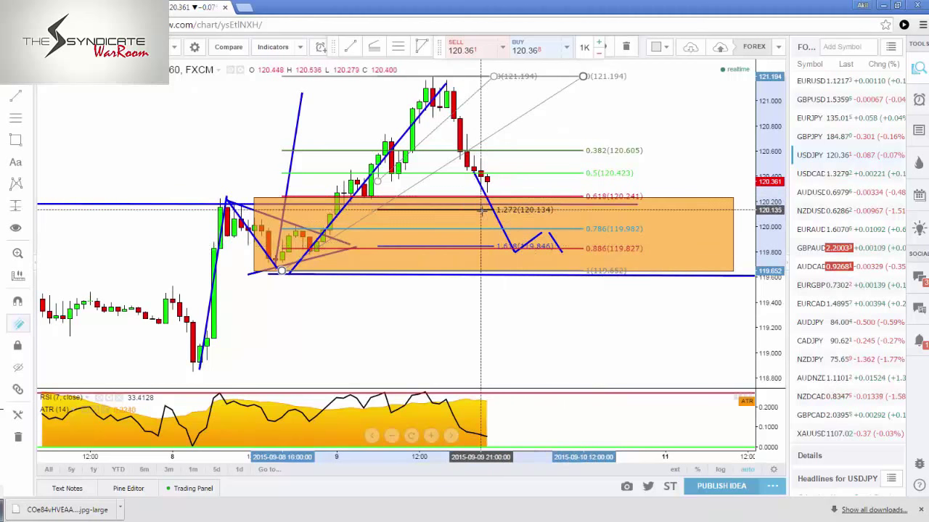
scroll(466, 210, down, 2)
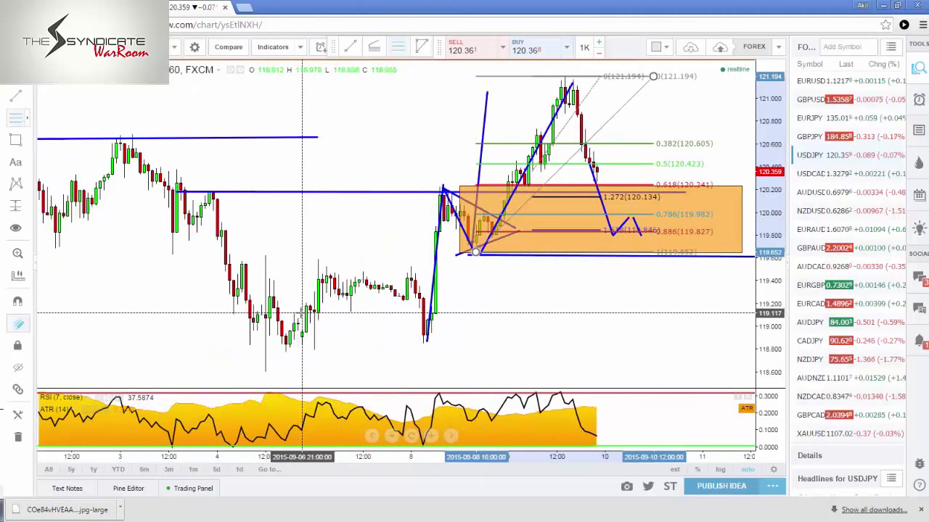
Draw a Fibonacci retracement from the 118.588 swing low to the 121.19 high
click(310, 342)
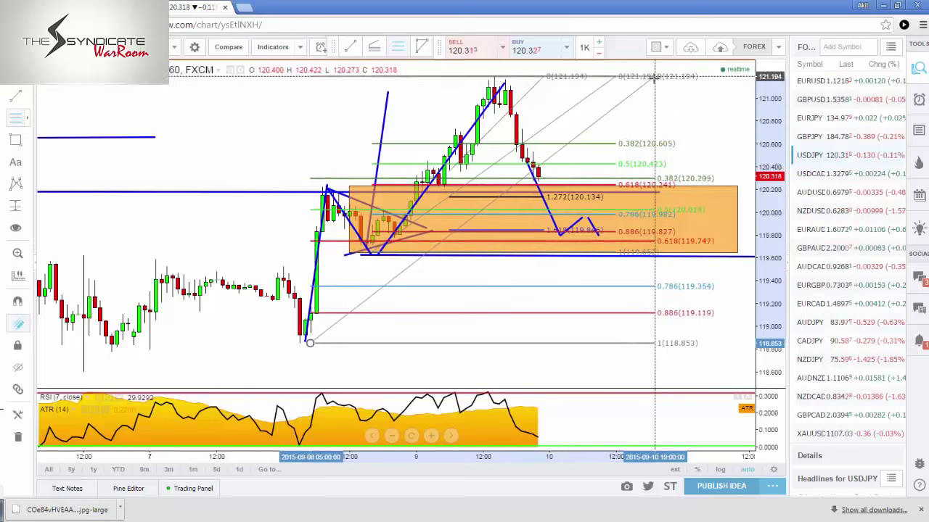
key(Escape)
key(alt+f)
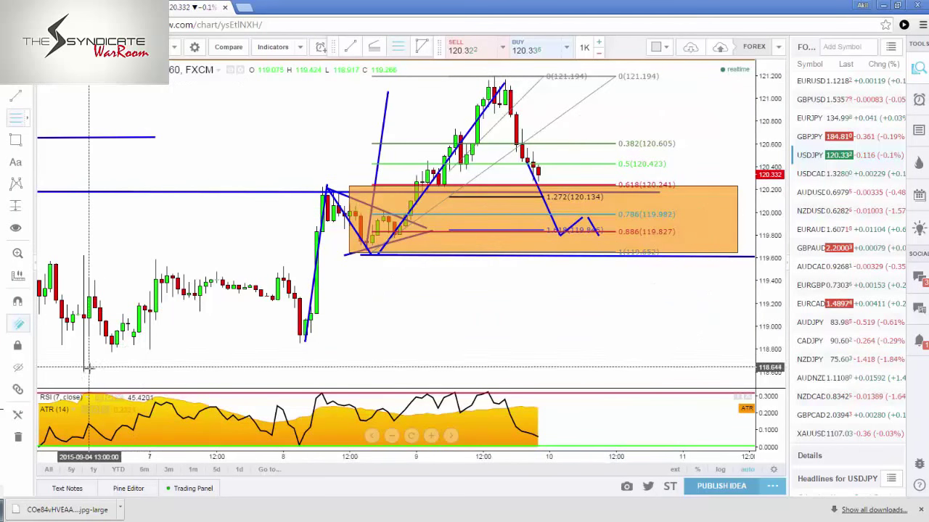
click(88, 373)
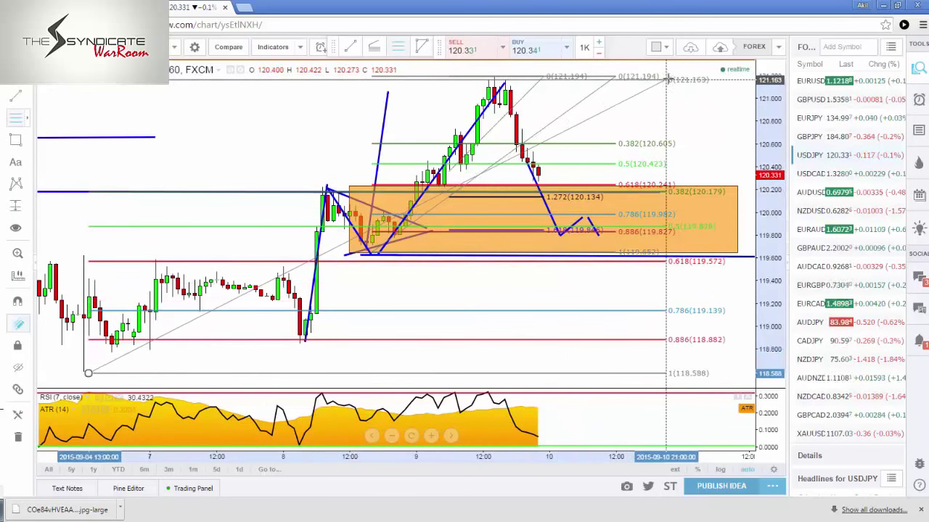
click(668, 76)
Delete the orange demand zone over the triangle
scroll(655, 241, up, 2)
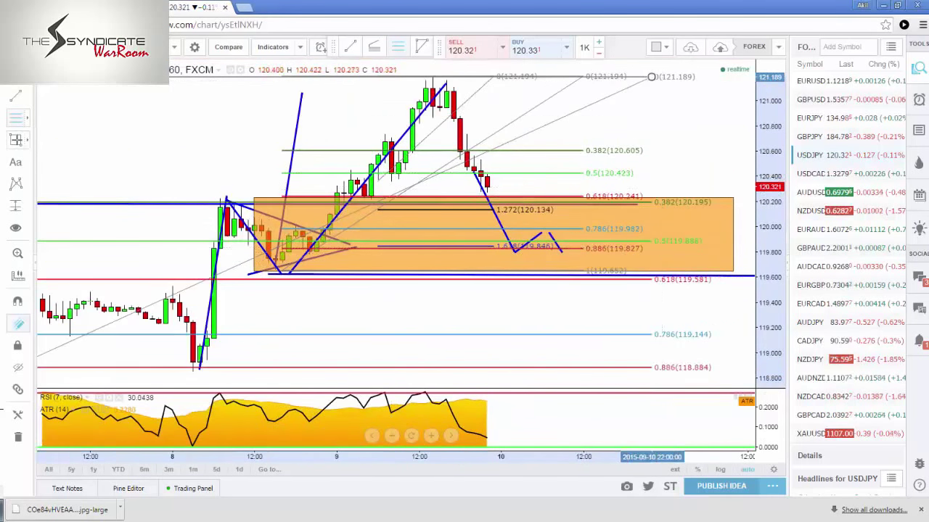
click(734, 244)
key(Delete)
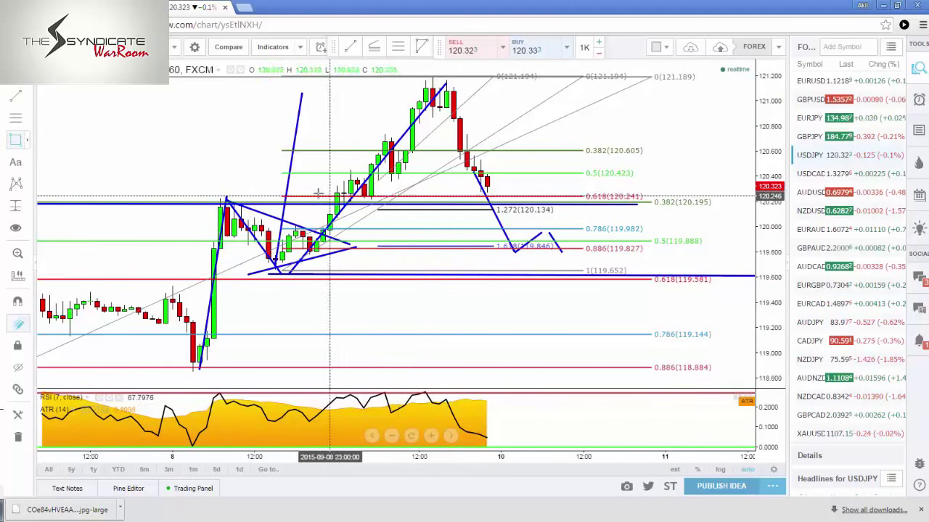
Draw two orange zones from the first swing high, spanning about 120.13–120.24 and 119.84–119.91
click(233, 197)
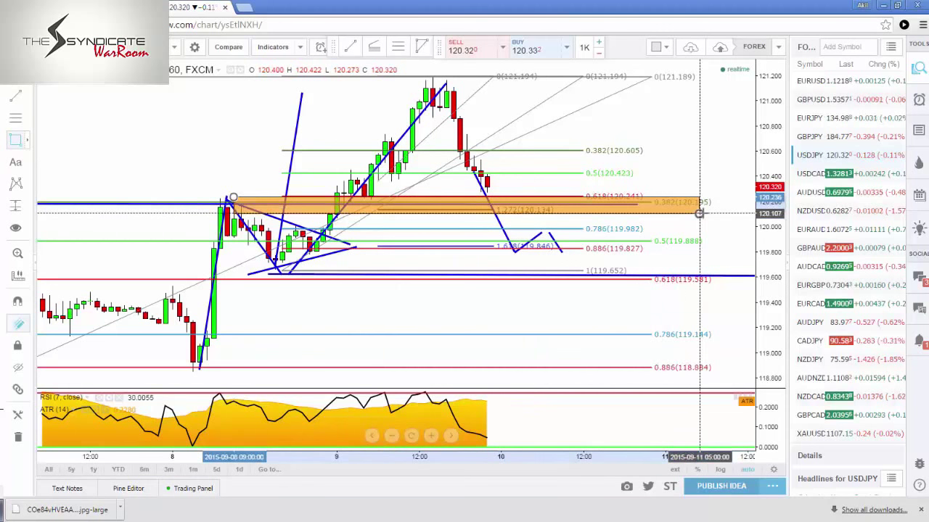
click(699, 212)
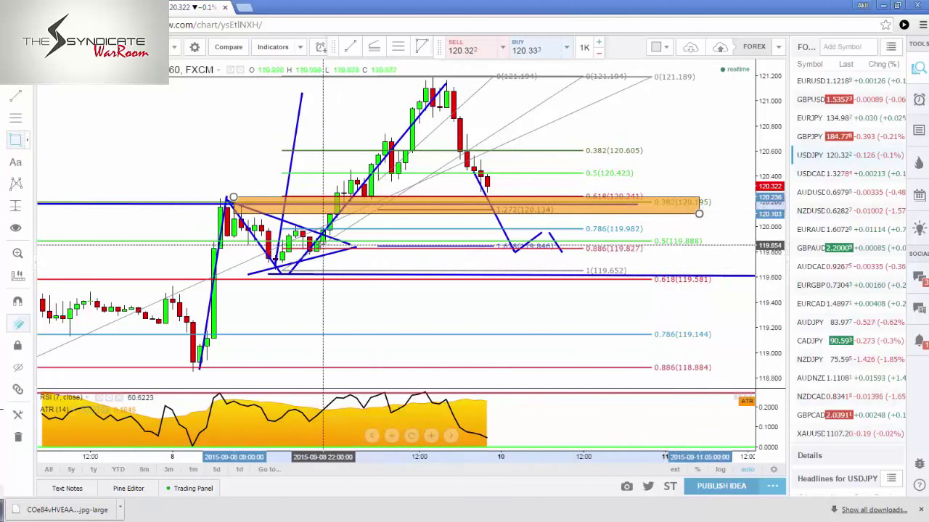
click(233, 239)
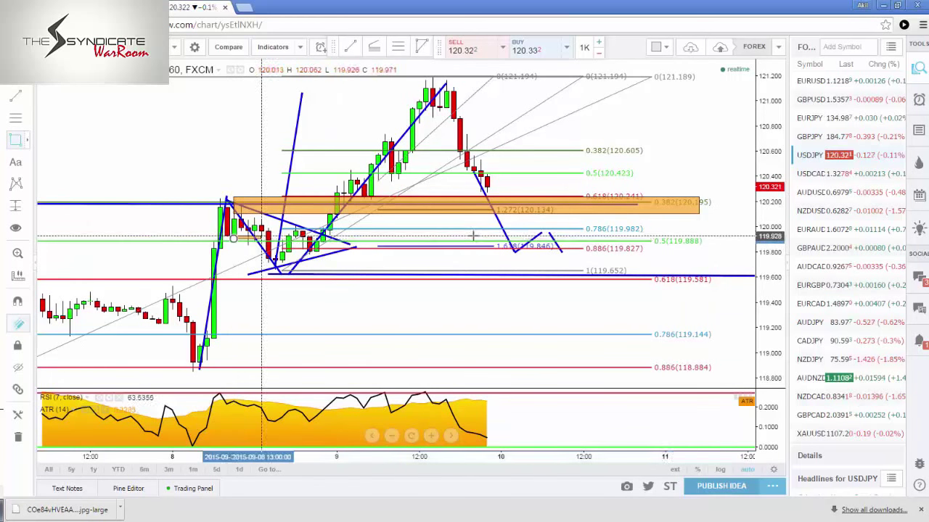
click(699, 250)
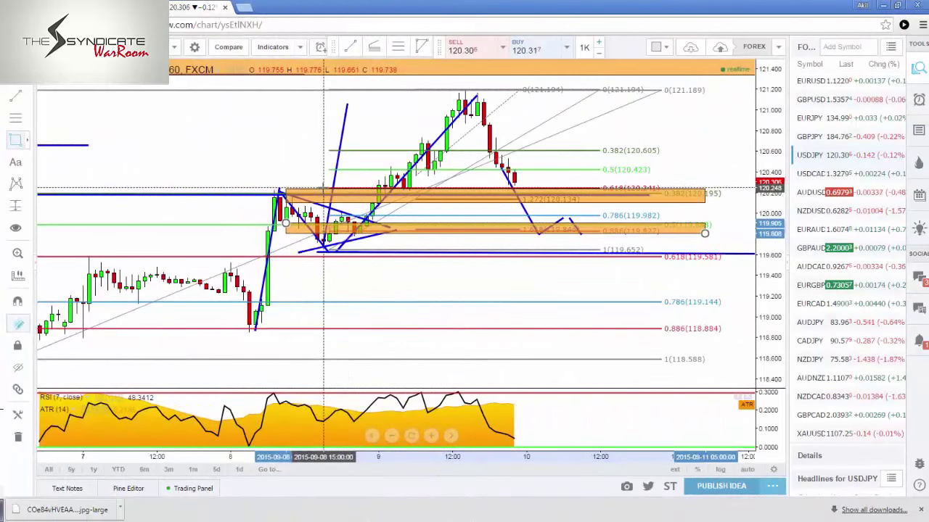
Draw one large orange zone over the demand area, about 119.65 to 120.22
drag(324, 187, 693, 252)
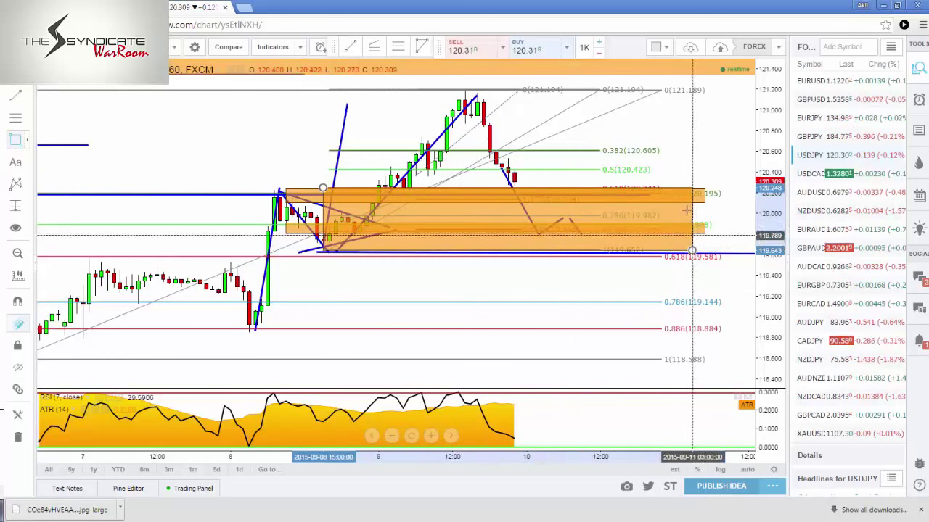
click(496, 259)
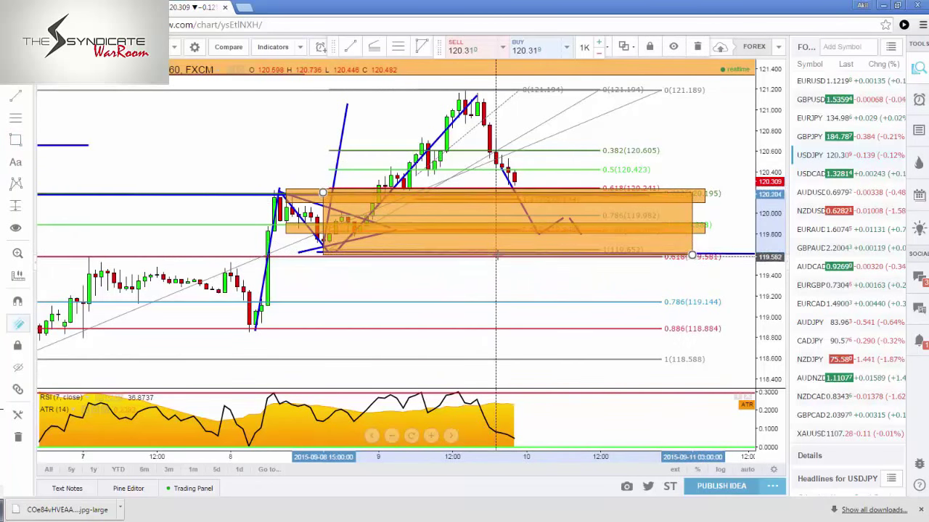
click(16, 117)
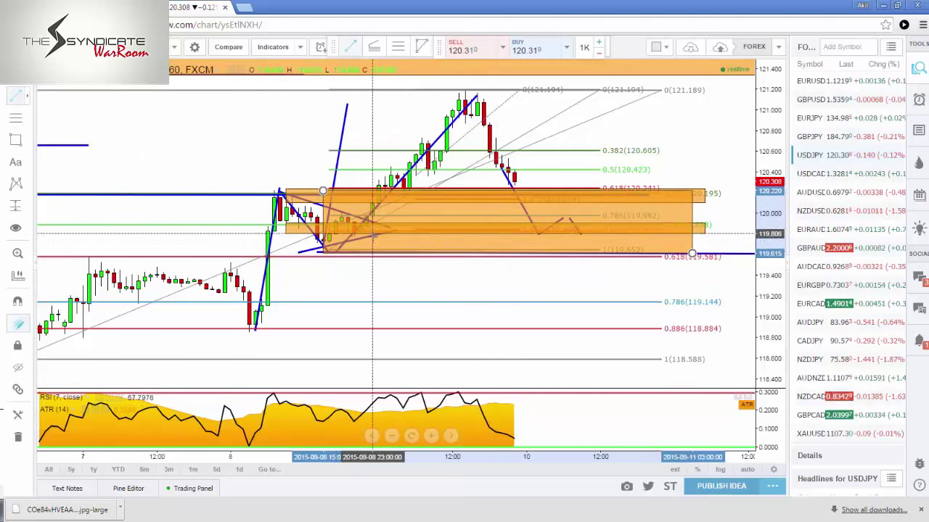
Add blue horizontal lines at 119.45 and about 121.0, lowering the upper one from 121.1
click(328, 269)
click(674, 269)
click(420, 100)
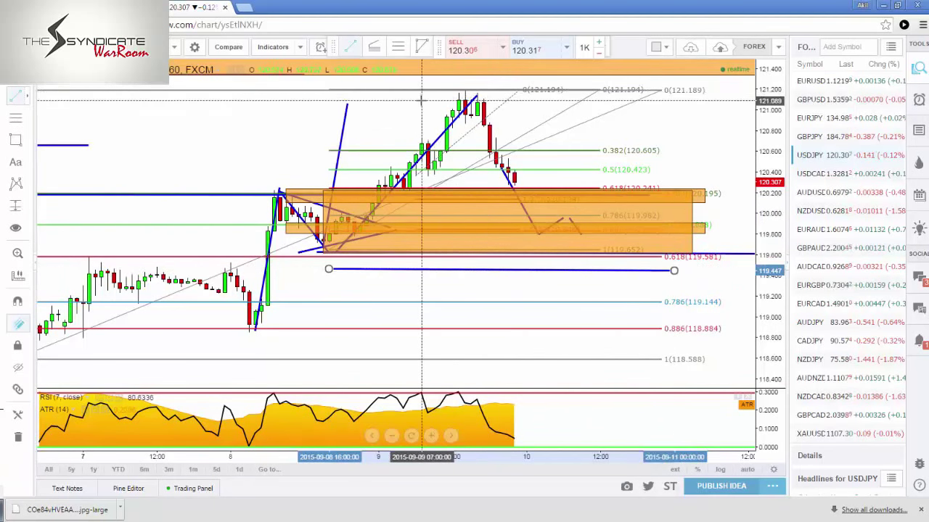
click(698, 99)
drag(632, 110, 633, 110)
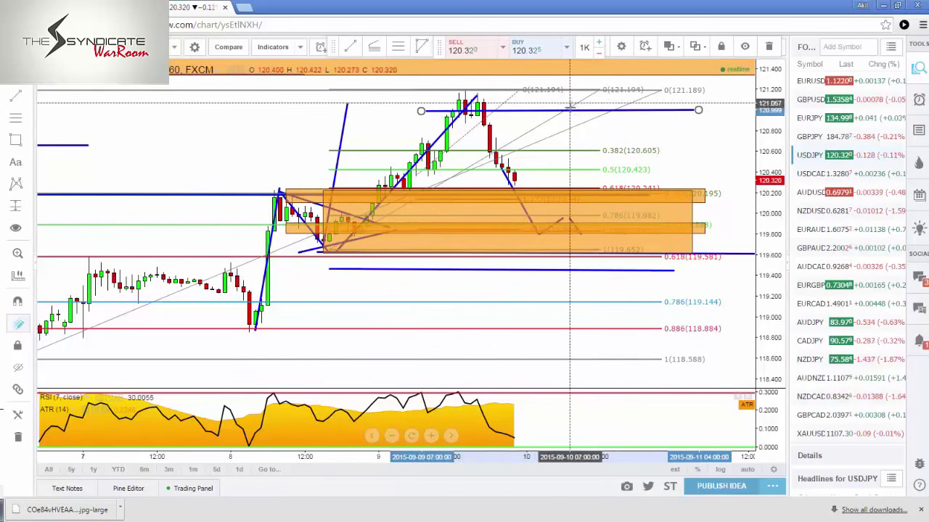
click(481, 269)
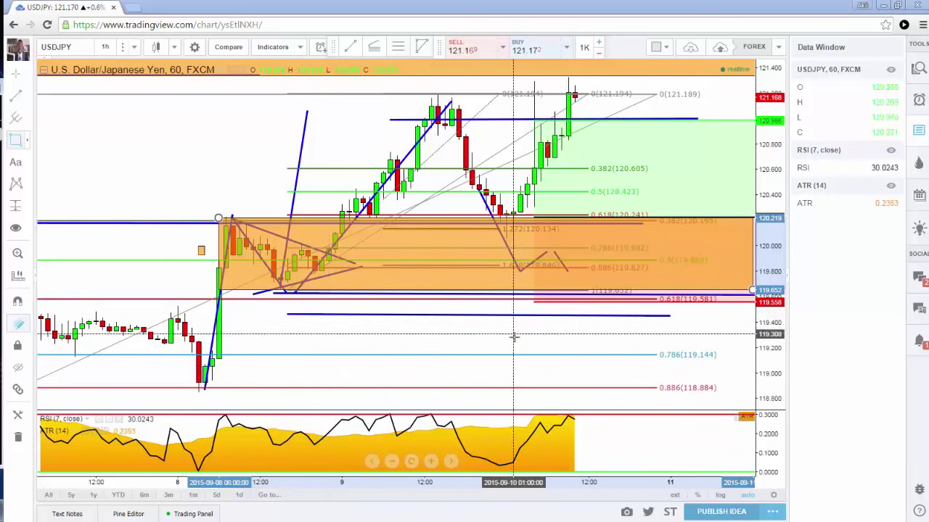
Circle the lows near 120.13 in red, then switch to the TradeFloor.NET chat
click(247, 218)
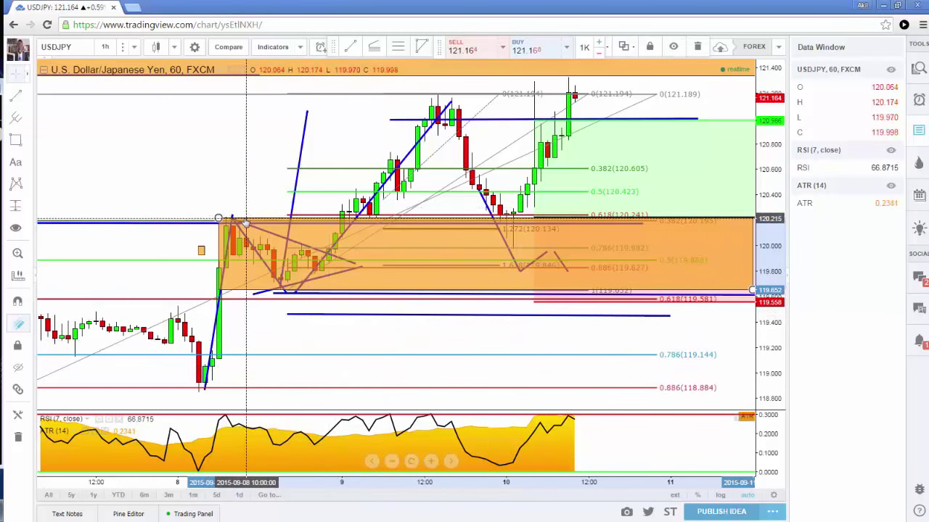
scroll(250, 216, up, 3)
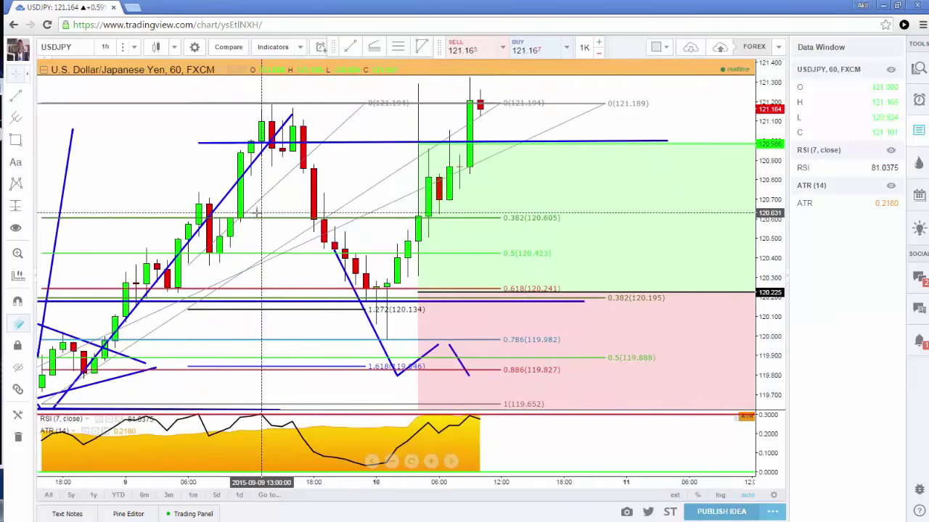
drag(162, 160, 282, 188)
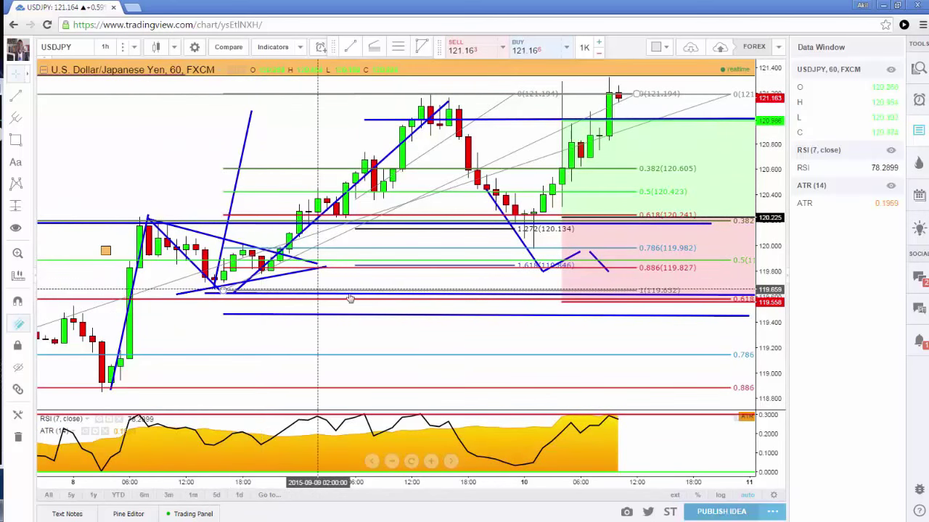
scroll(349, 298, up, 3)
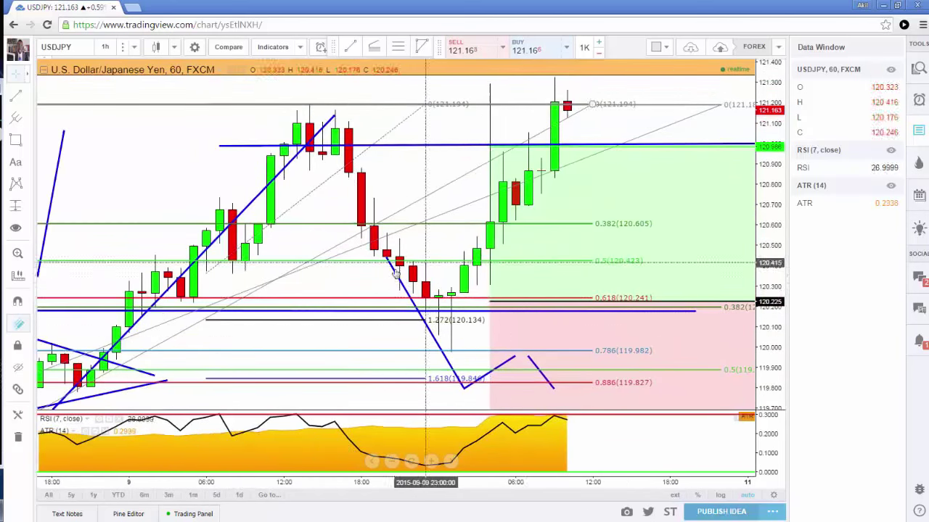
mouse_move(440, 260)
mouse_down()
mouse_move(363, 336)
mouse_move(516, 283)
mouse_up()
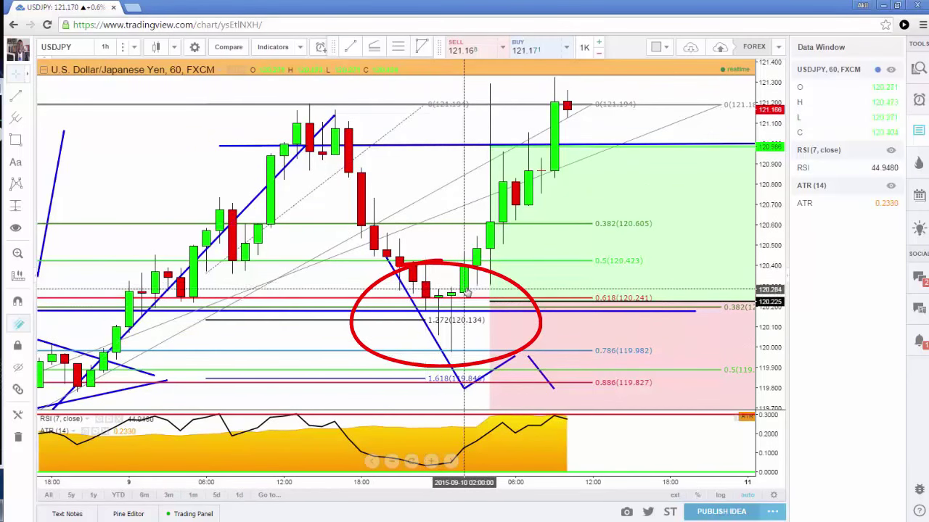
key(alt+Tab)
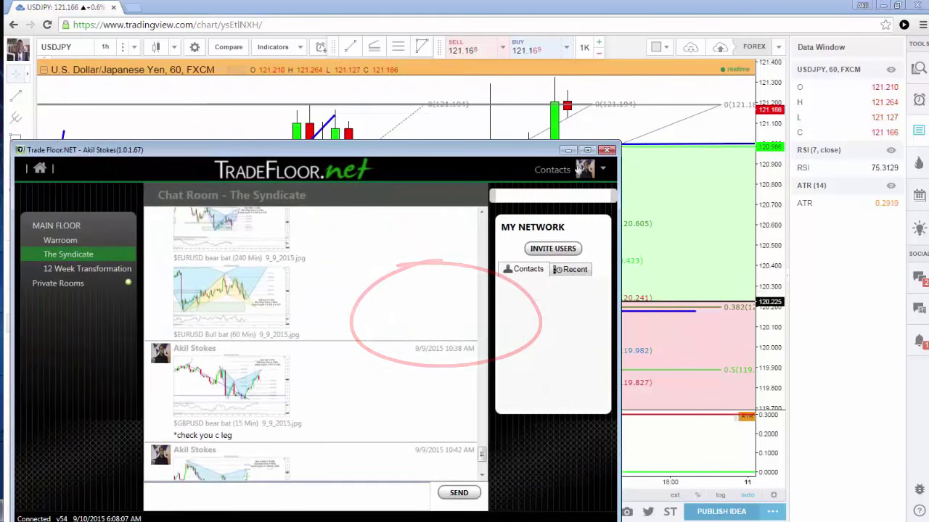
click(587, 150)
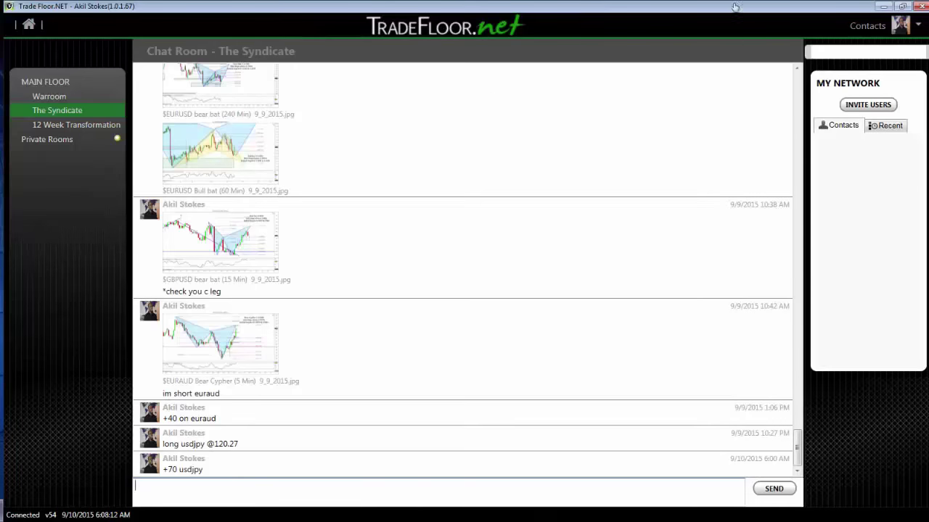
double_click(612, 9)
key(alt+Tab)
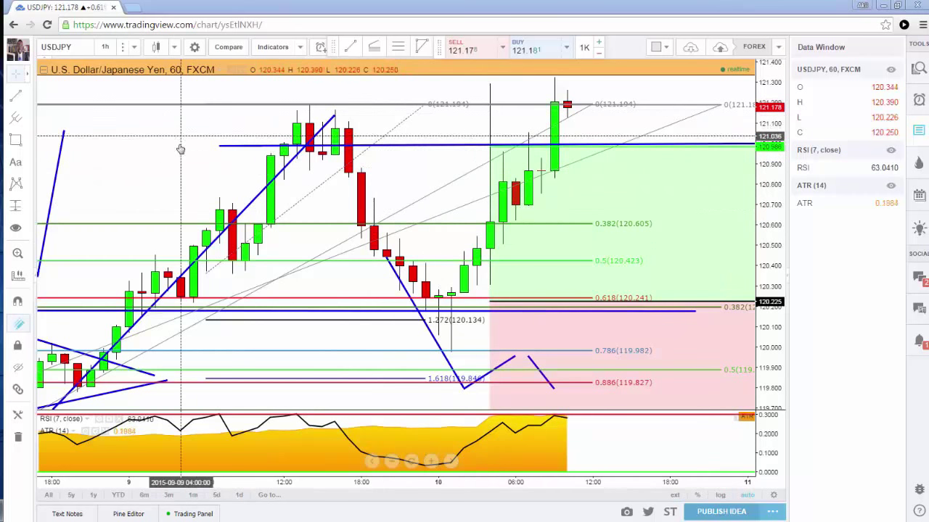
scroll(179, 149, down, 3)
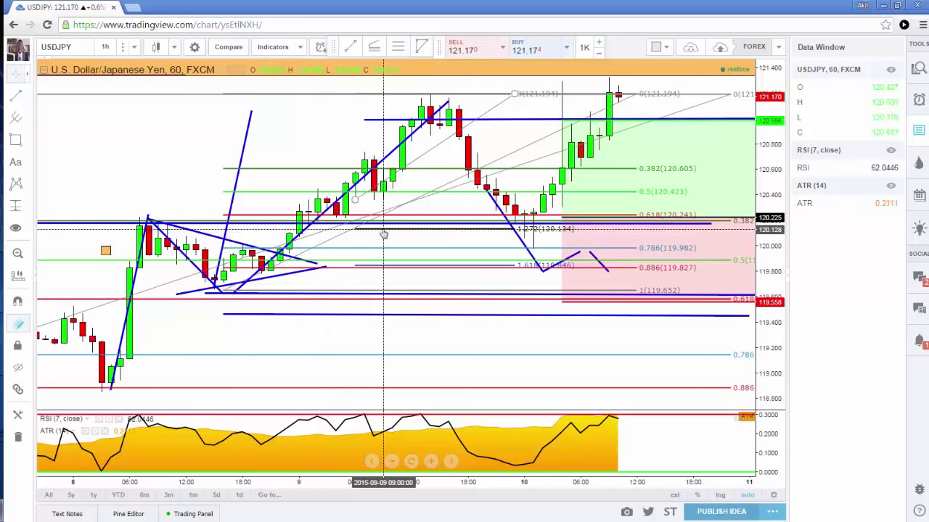
scroll(384, 233, down, 1)
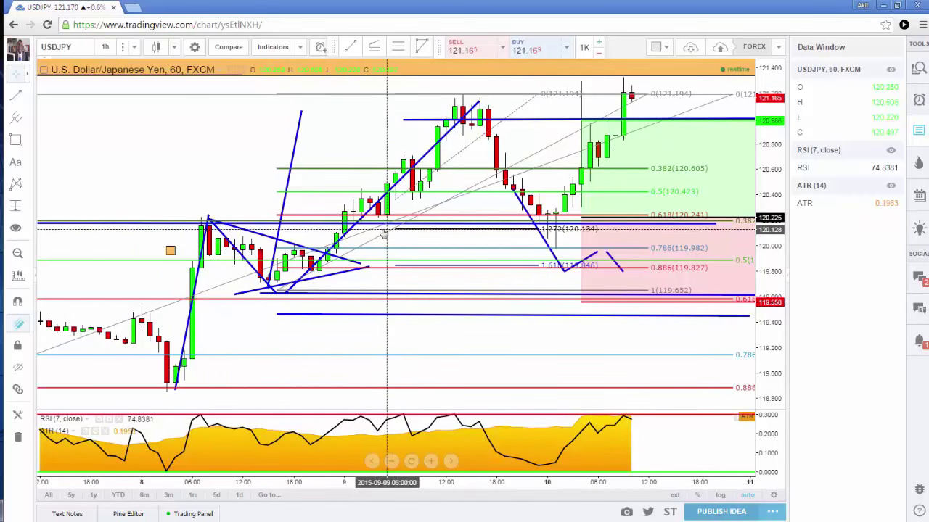
scroll(376, 225, down, 1)
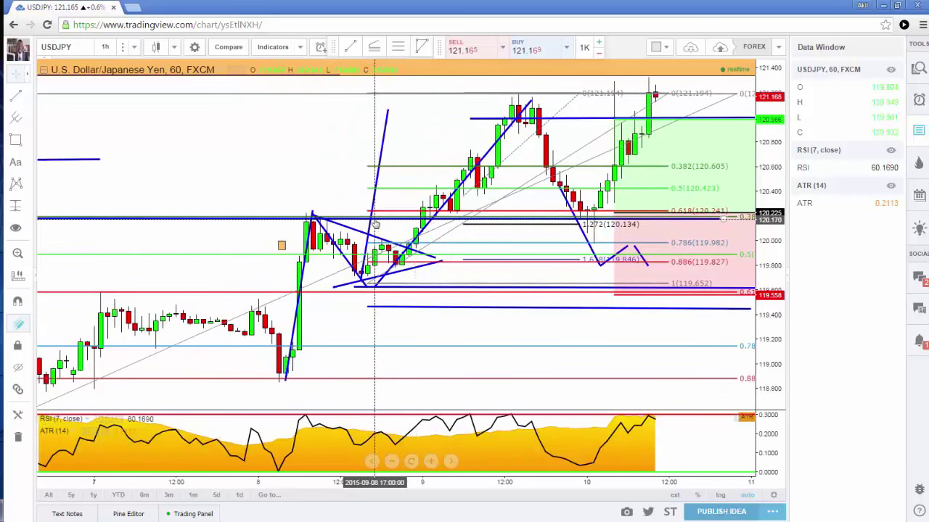